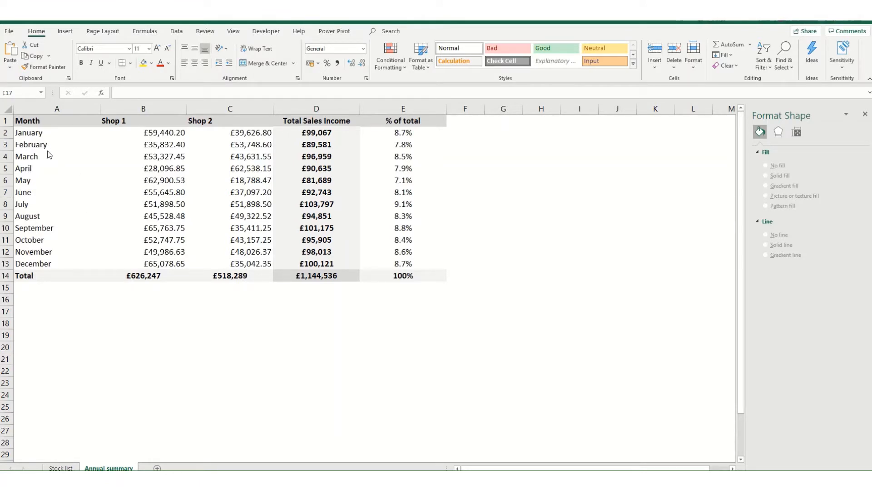
# Insert the recommended line chart for the monthly Shop 1 and Shop 2 sales in A1:C13.
pyautogui.click(32, 125)
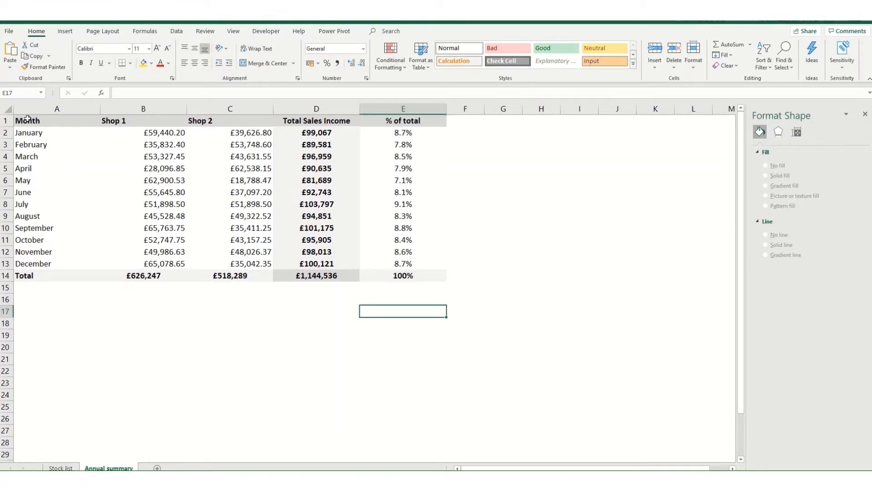
pyautogui.moveTo(21, 121)
pyautogui.mouseDown()
pyautogui.moveTo(146, 220)
pyautogui.moveTo(150, 261)
pyautogui.moveTo(267, 295)
pyautogui.moveTo(269, 264)
pyautogui.mouseUp()
pyautogui.click(65, 31)
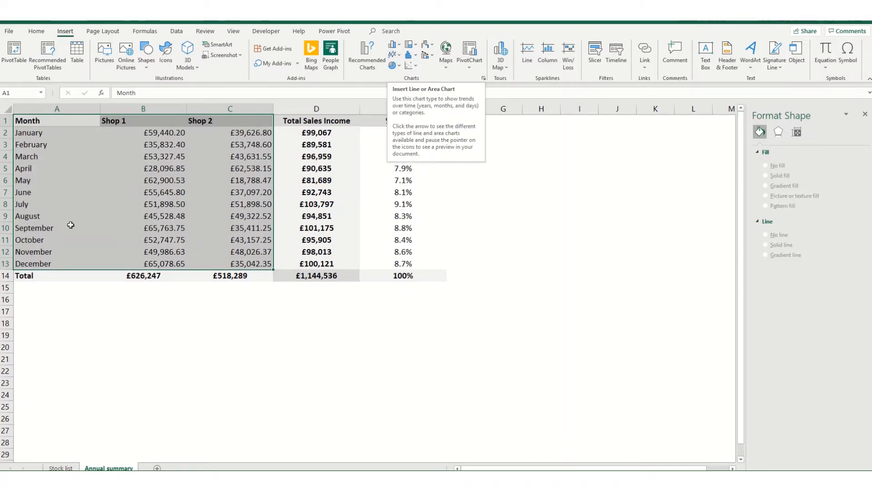
pyautogui.click(368, 53)
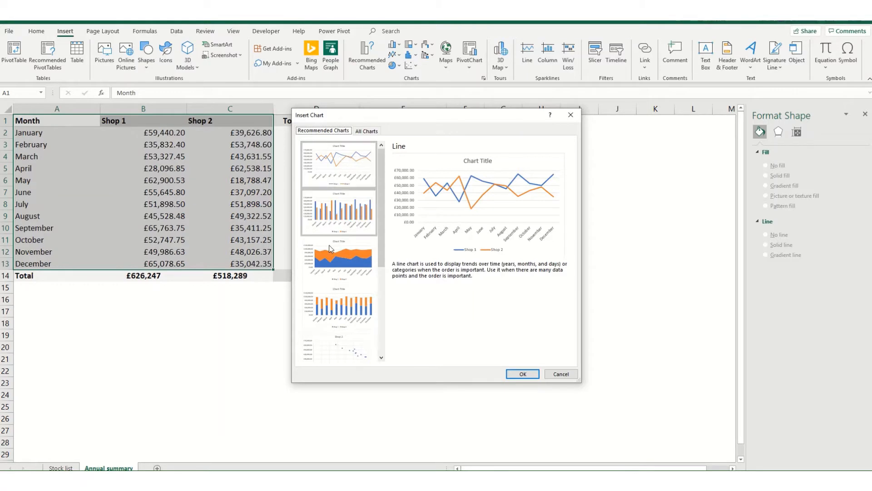
pyautogui.click(362, 131)
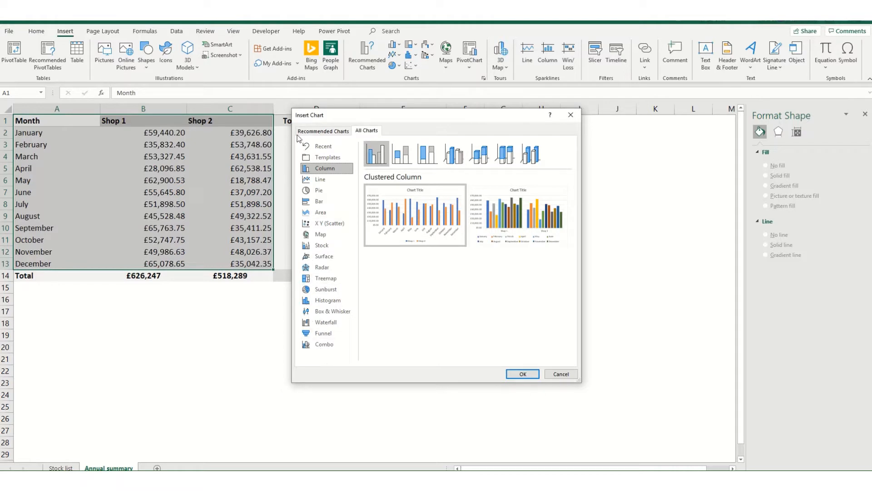
pyautogui.click(315, 130)
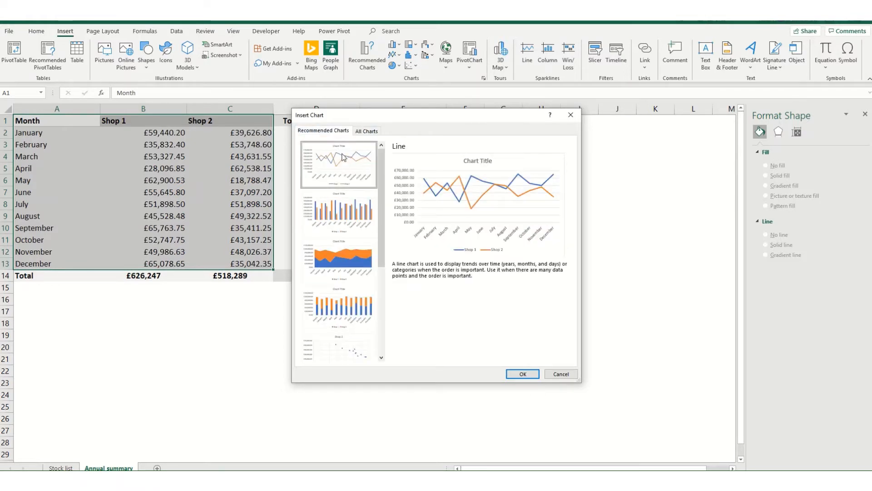
pyautogui.click(521, 373)
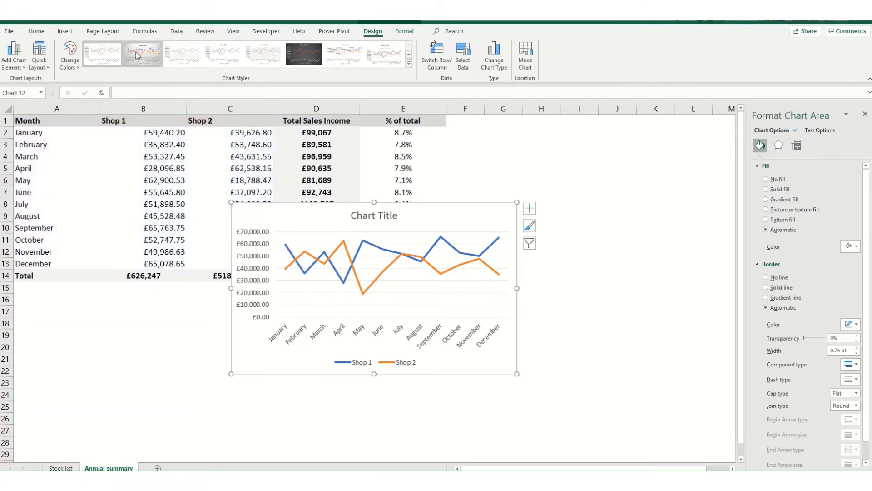
# Apply the quick layout with a data table and vertical axis title, and enlarge the chart to about column K, row 27.
pyautogui.click(47, 72)
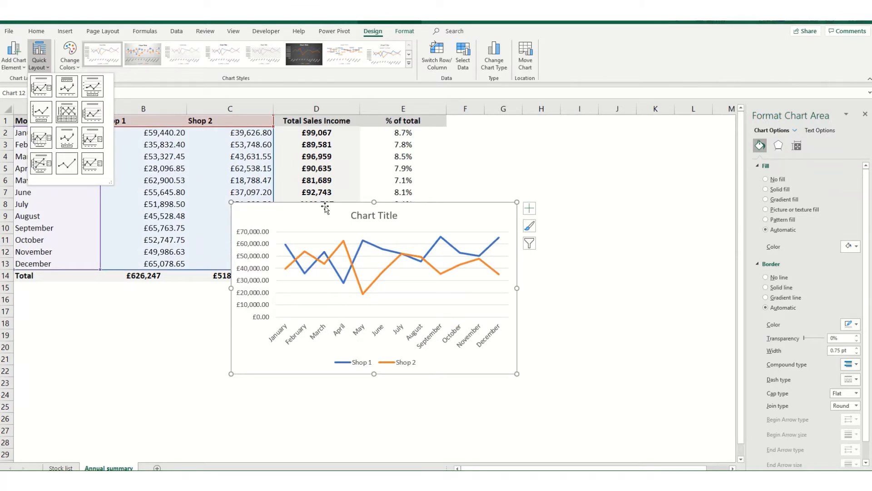
pyautogui.click(68, 118)
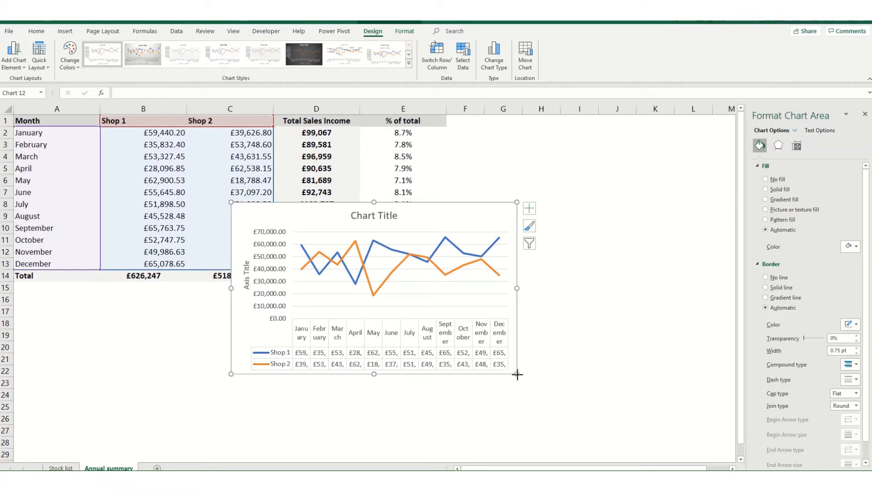
pyautogui.moveTo(517, 373); pyautogui.dragTo(647, 428)
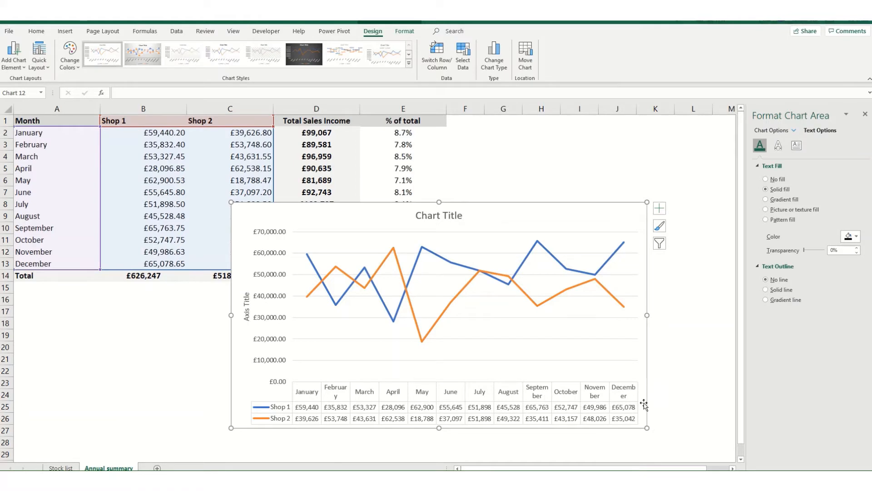
# Format the text of the chart's data table in Arial at font size 6.
pyautogui.click(340, 398)
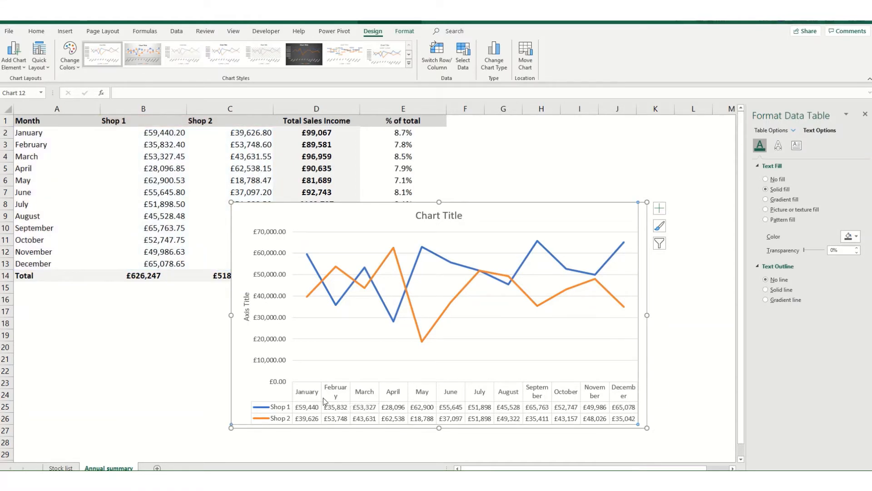
pyautogui.click(36, 31)
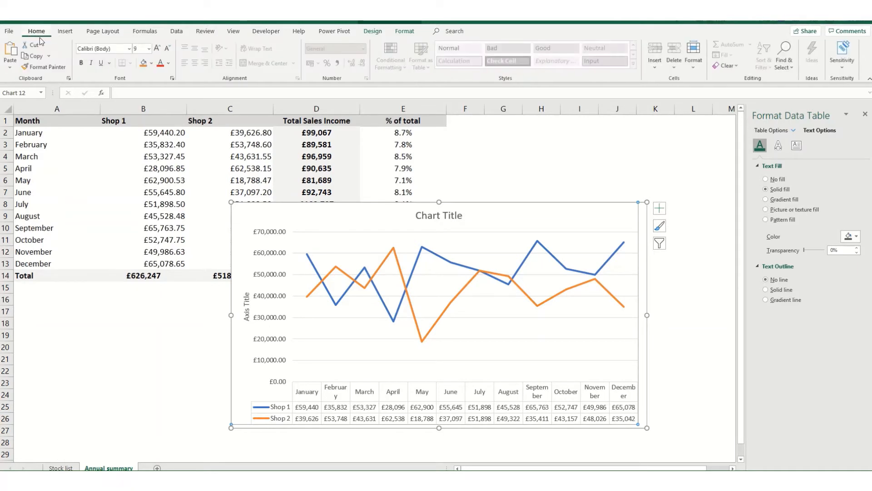
pyautogui.press('Return')
pyautogui.click(139, 48)
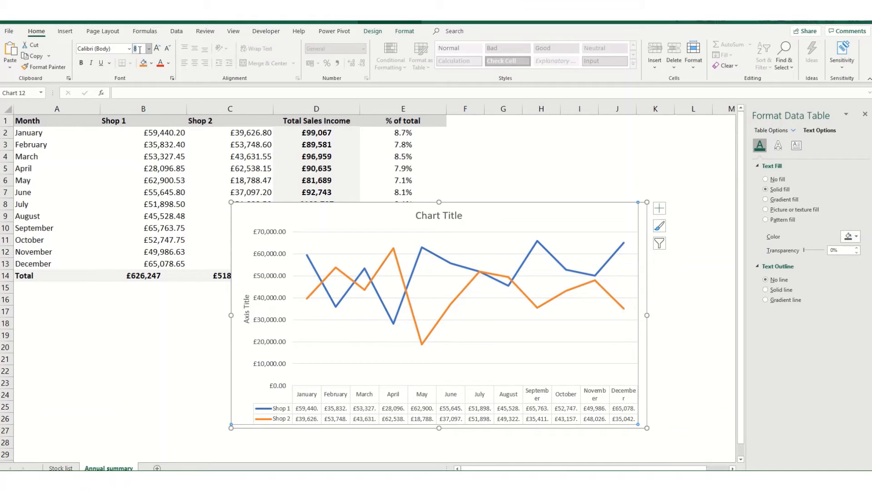
pyautogui.write('7')
pyautogui.press('Return')
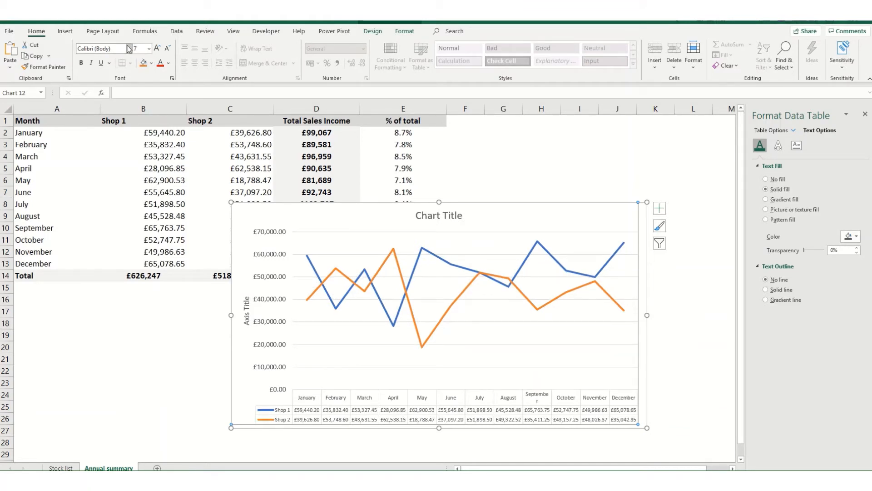
pyautogui.click(129, 49)
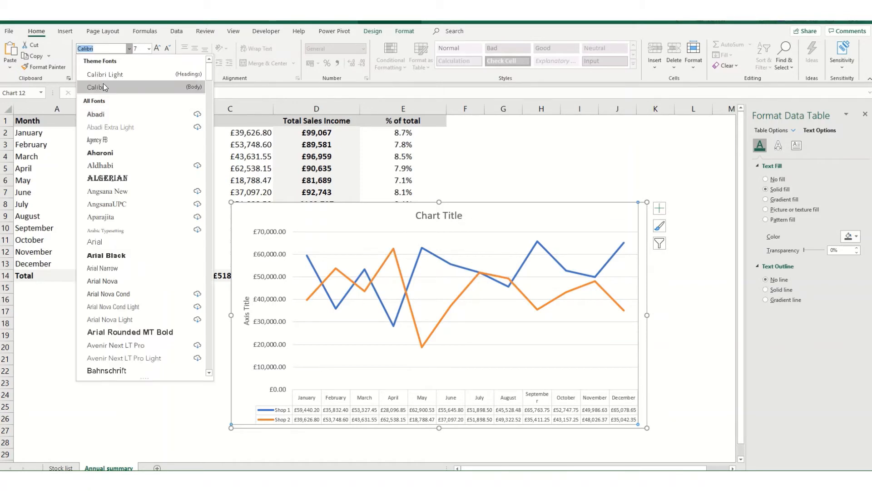
pyautogui.click(114, 241)
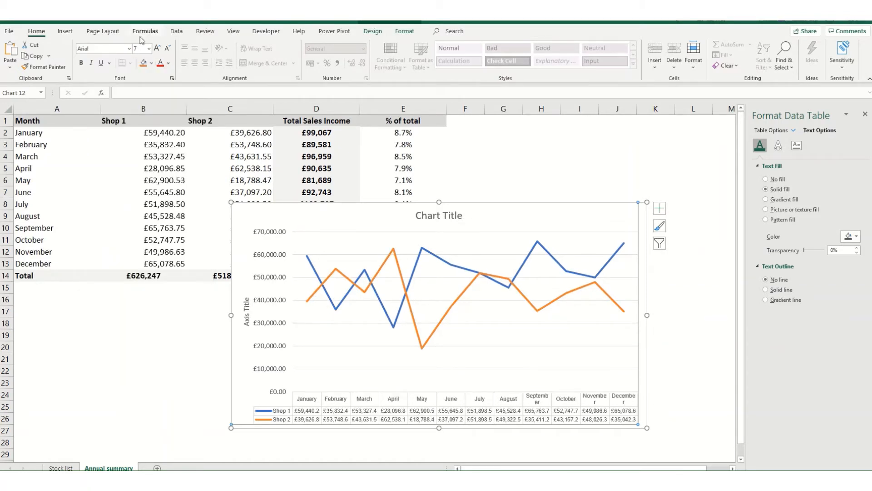
pyautogui.write('6')
pyautogui.press('Return')
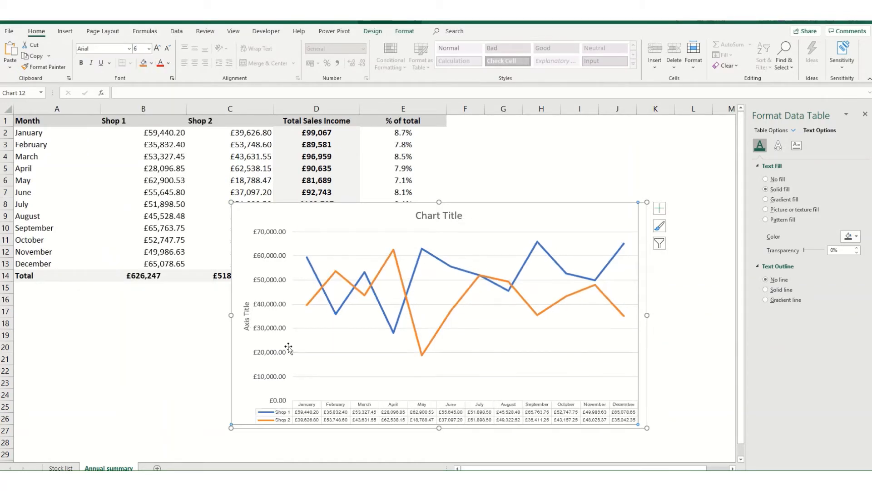
# Change the vertical axis title of the chart to "Sales".
pyautogui.click(288, 349)
pyautogui.click(246, 329)
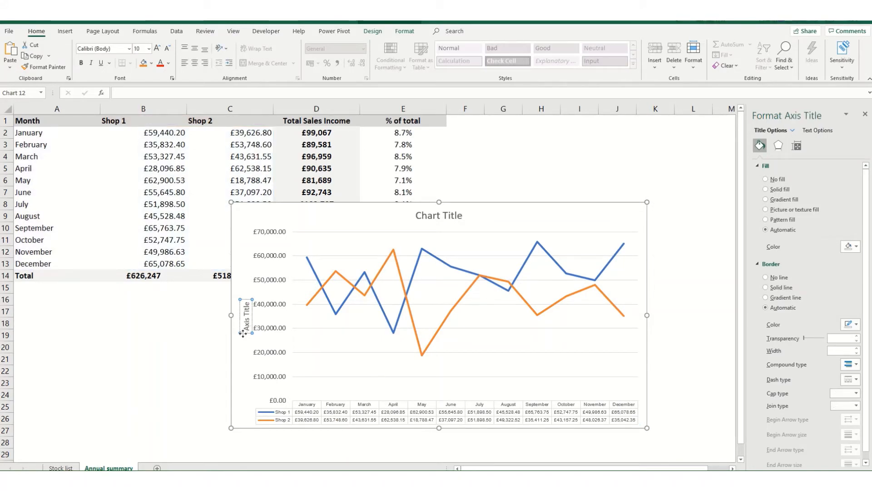
pyautogui.moveTo(247, 325); pyautogui.dragTo(247, 299)
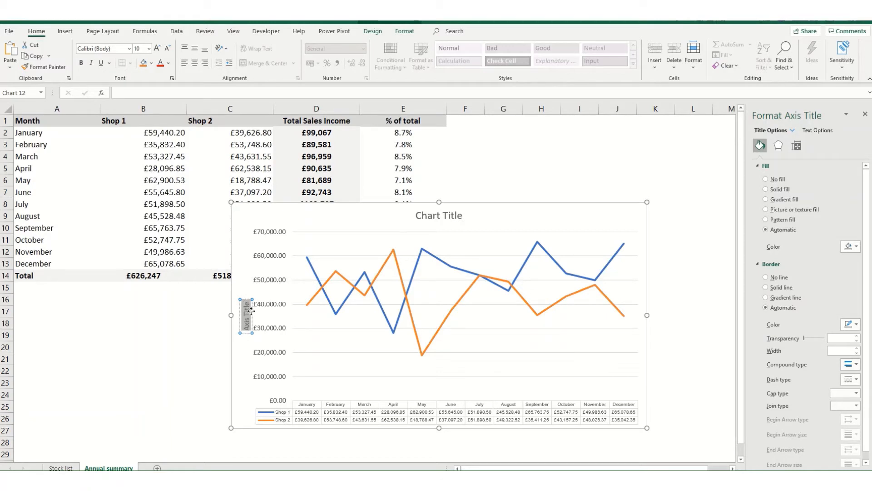
pyautogui.write('Sales')
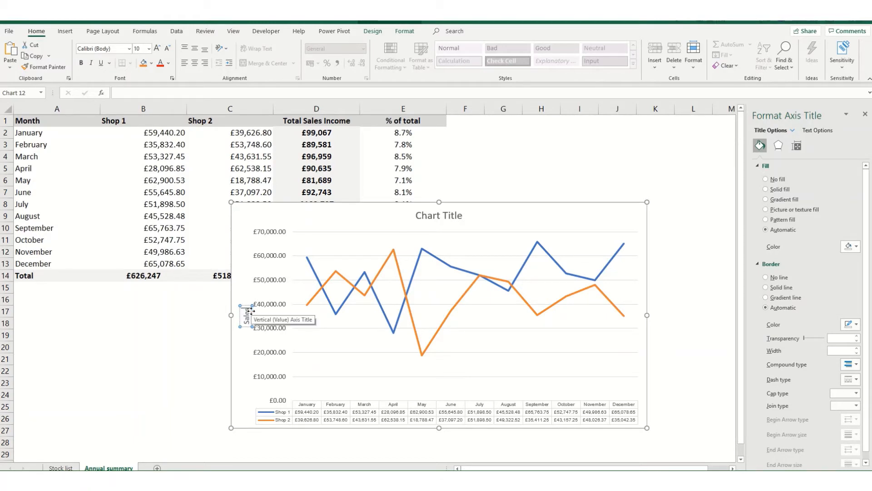
# Change the chart title to "Annual sales summary".
pyautogui.click(462, 216)
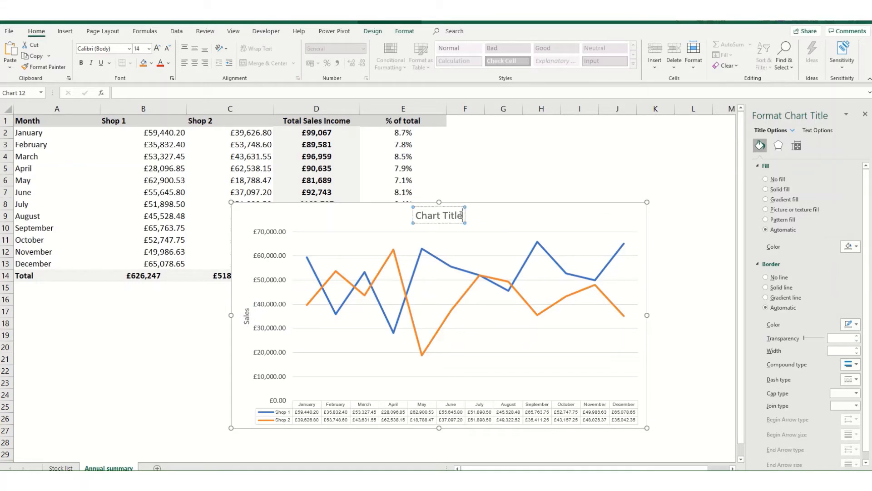
pyautogui.moveTo(417, 213); pyautogui.dragTo(464, 213)
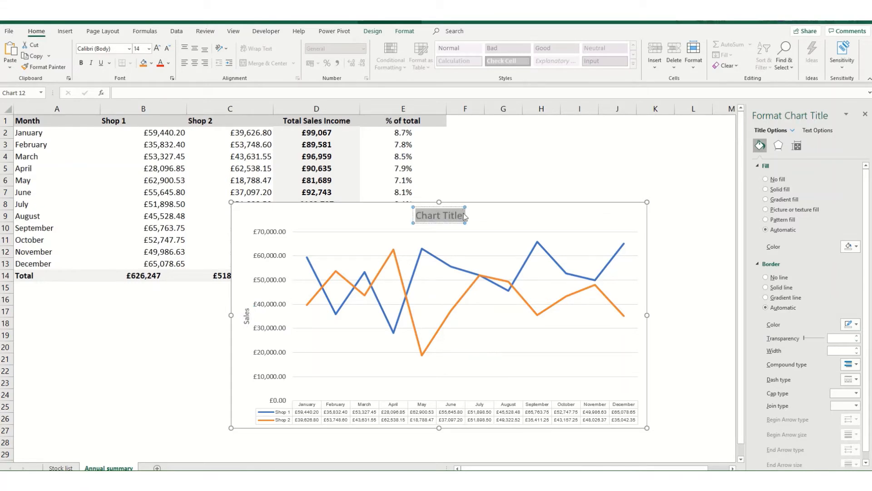
pyautogui.write('An')
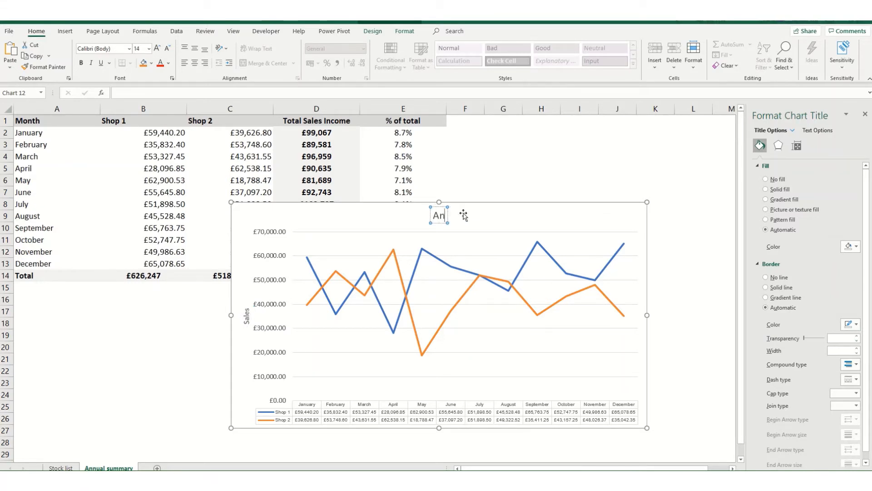
pyautogui.write('nual sales summary')
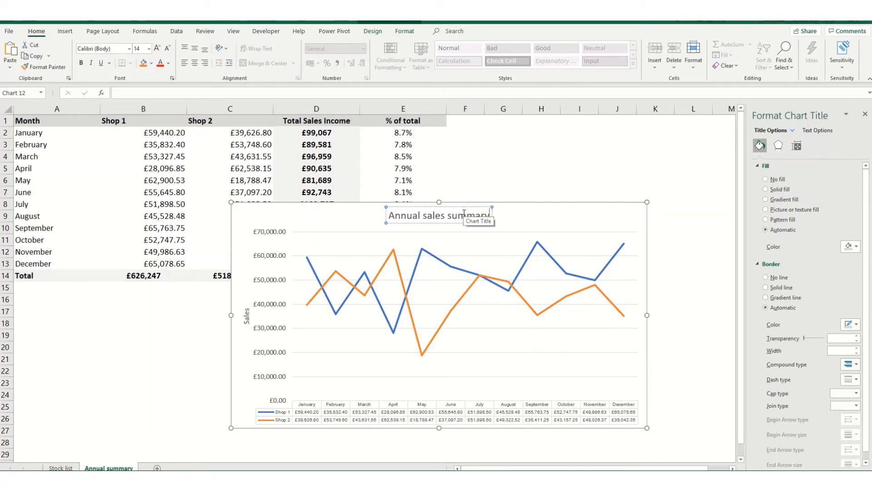
pyautogui.click(585, 168)
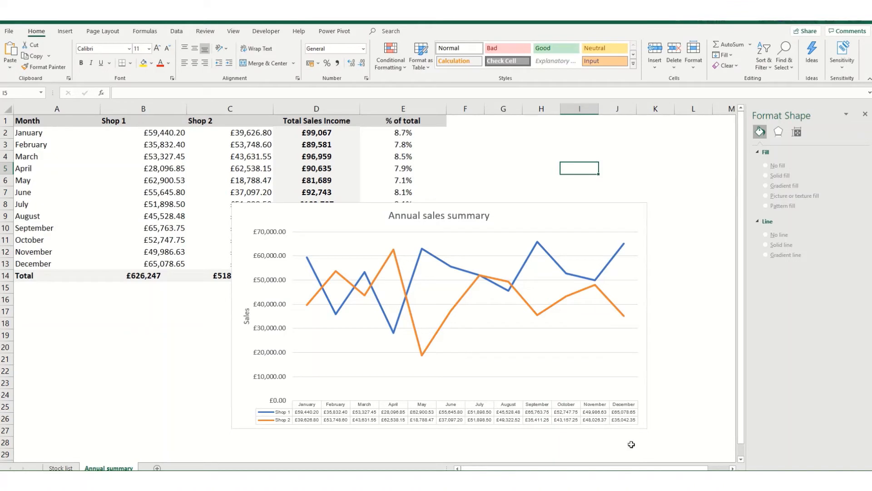
# Nudge the "Sales" axis title slightly away from the axis values and set its font size to 12.
pyautogui.click(246, 323)
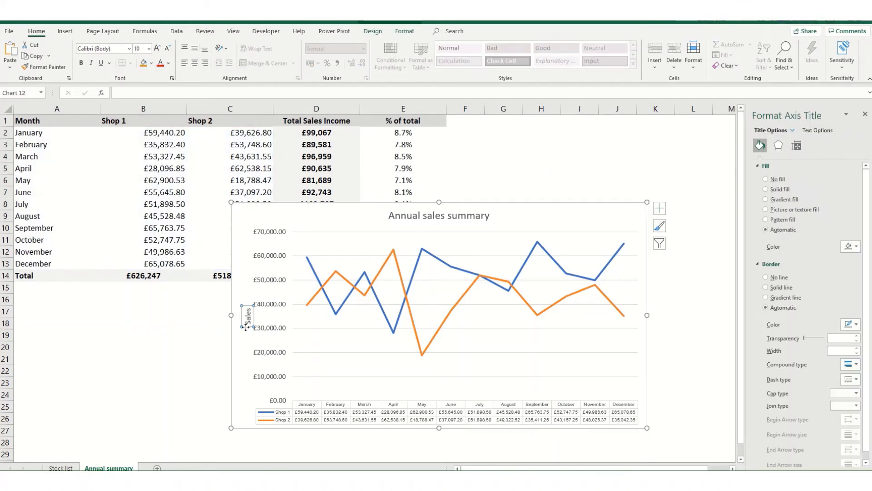
pyautogui.moveTo(246, 326); pyautogui.dragTo(242, 326)
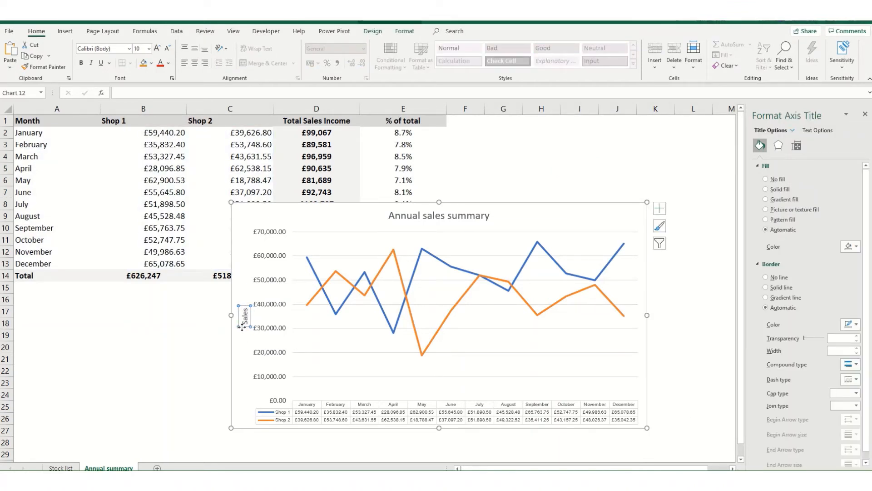
pyautogui.click(138, 48)
pyautogui.write('12')
pyautogui.press('Return')
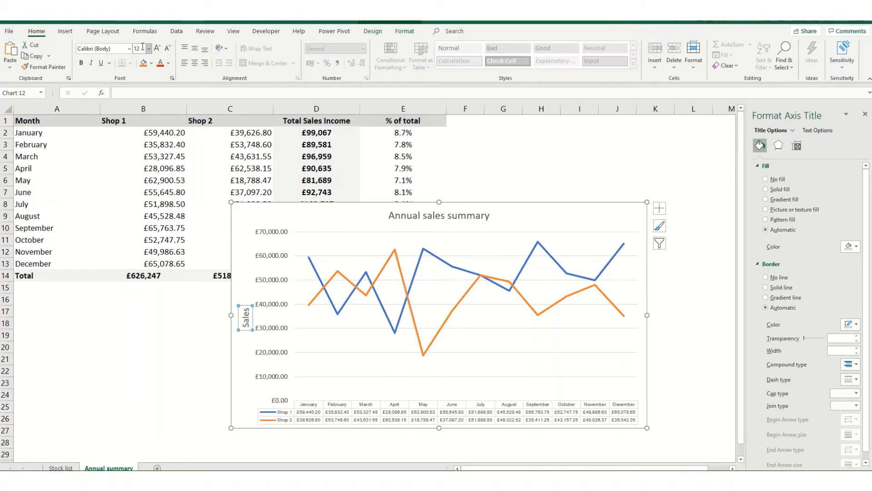
# Make the chart title bold and underlined, with a font size of 16.
pyautogui.click(429, 222)
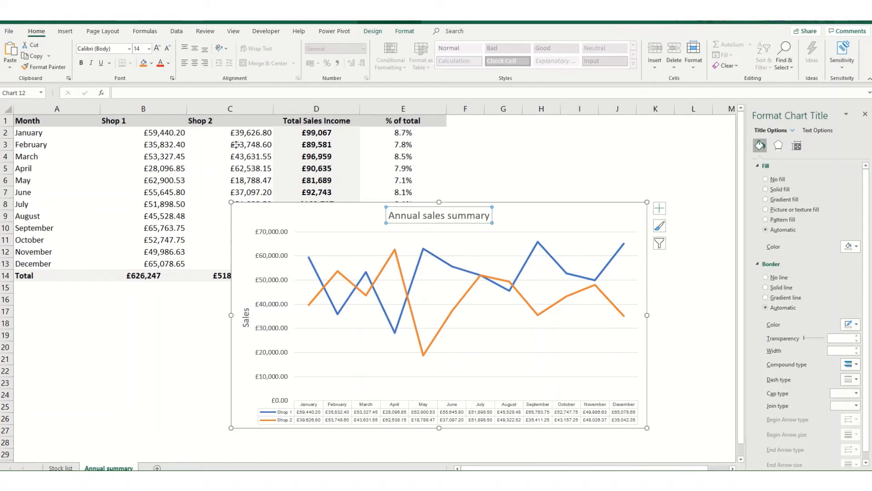
pyautogui.click(81, 63)
pyautogui.click(99, 65)
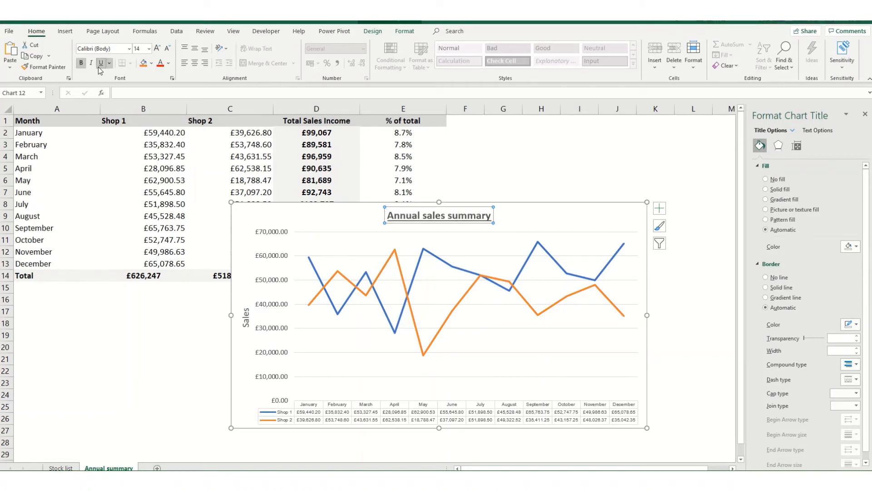
pyautogui.click(141, 51)
pyautogui.write('16')
pyautogui.press('Return')
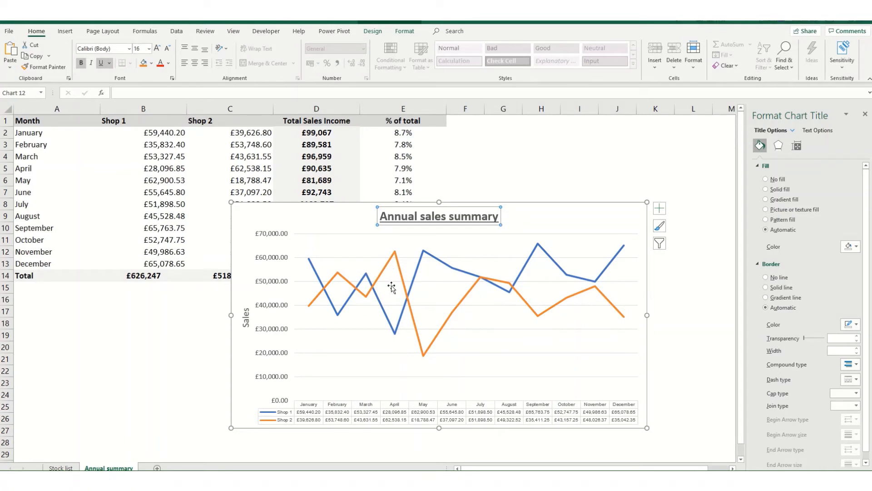
# Set the currency format of the vertical axis values to 0 decimal places.
pyautogui.click(278, 258)
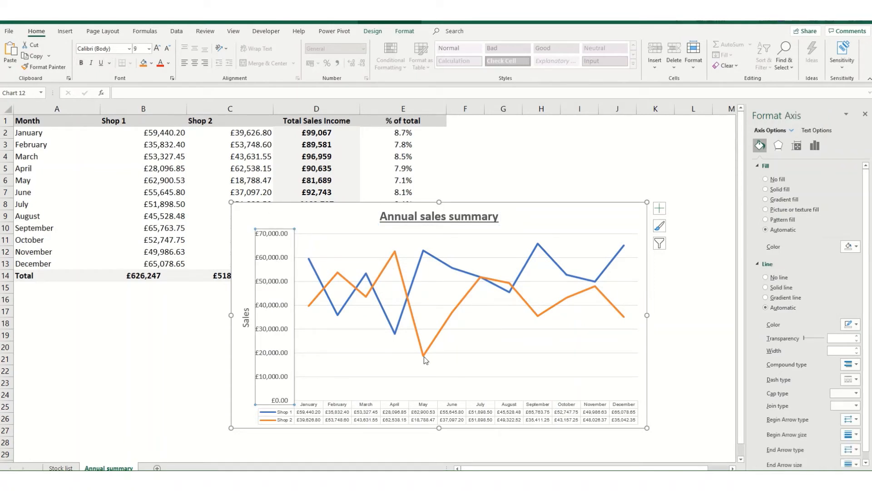
pyautogui.click(816, 151)
pyautogui.click(760, 201)
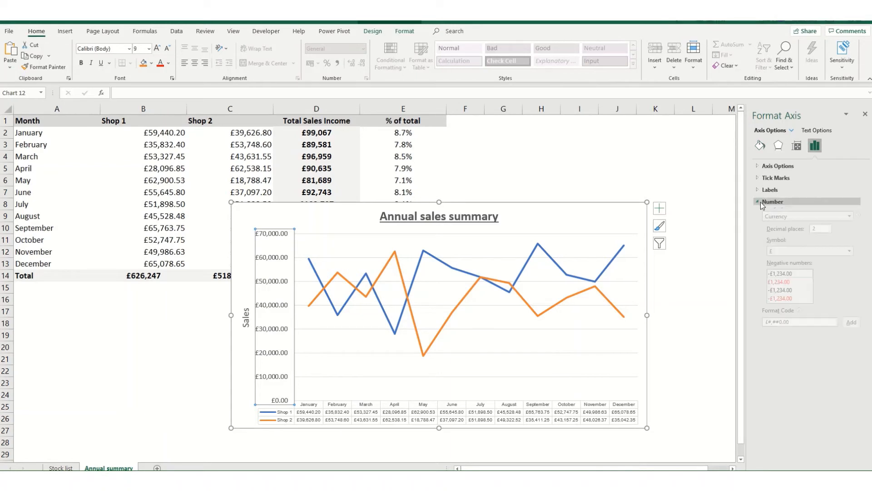
pyautogui.click(800, 234)
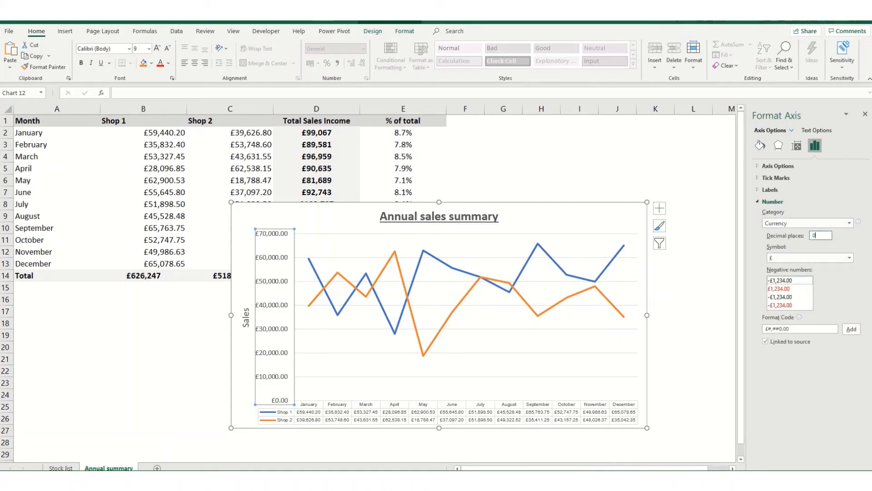
pyautogui.write('0')
pyautogui.press('Return')
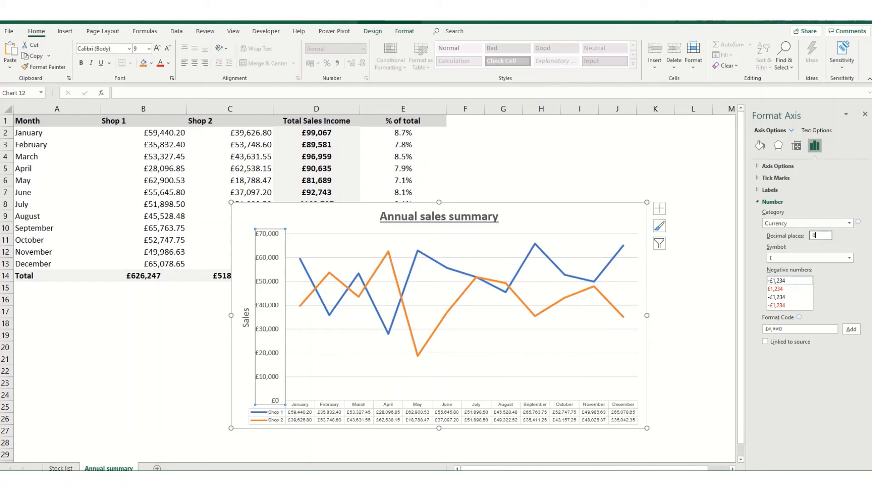
# Set the display units of the vertical axis to Thousands, with the units label shown on the chart.
pyautogui.click(757, 167)
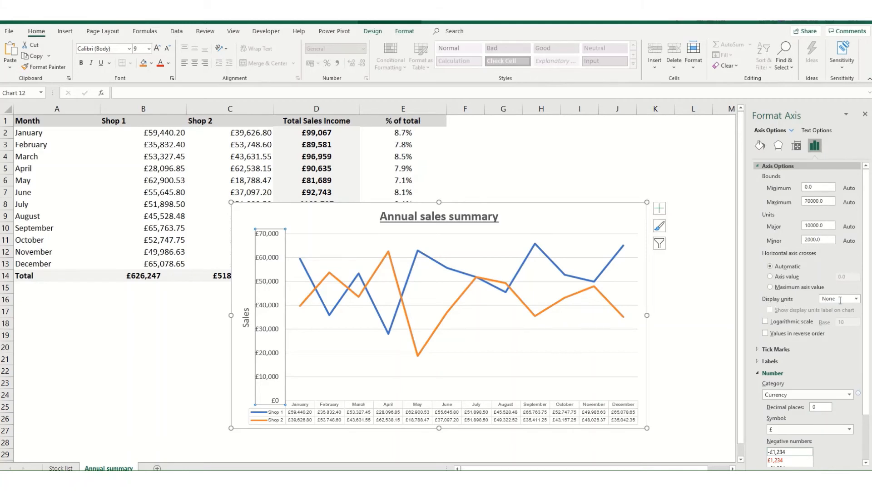
pyautogui.click(856, 298)
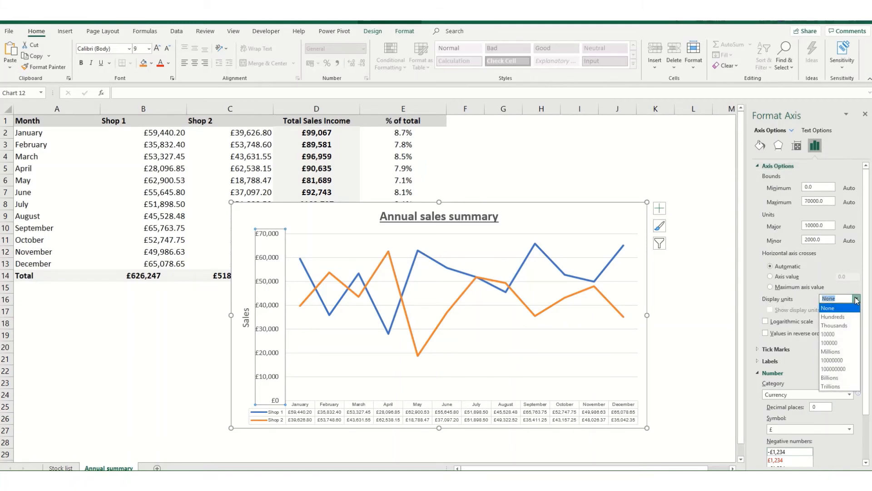
pyautogui.click(834, 325)
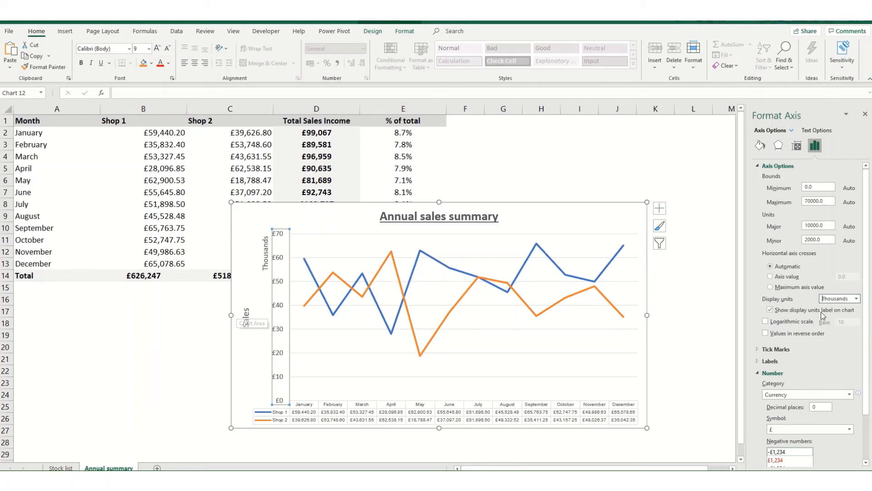
pyautogui.click(856, 298)
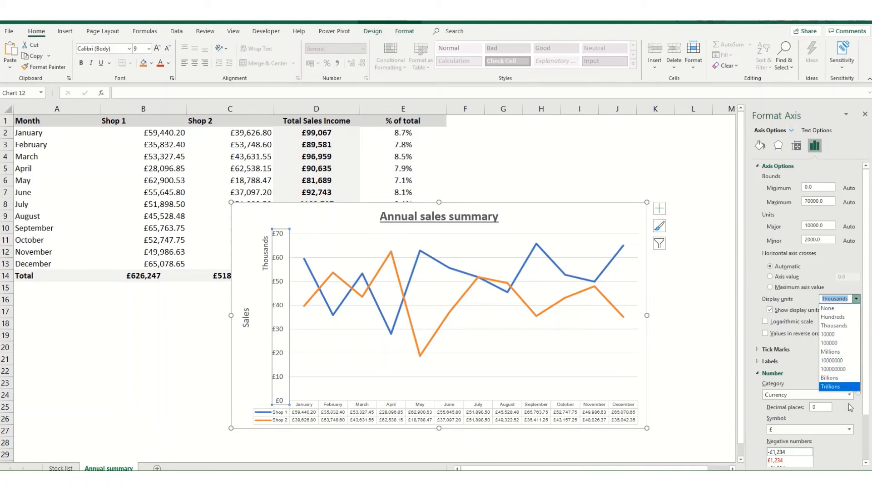
pyautogui.click(824, 262)
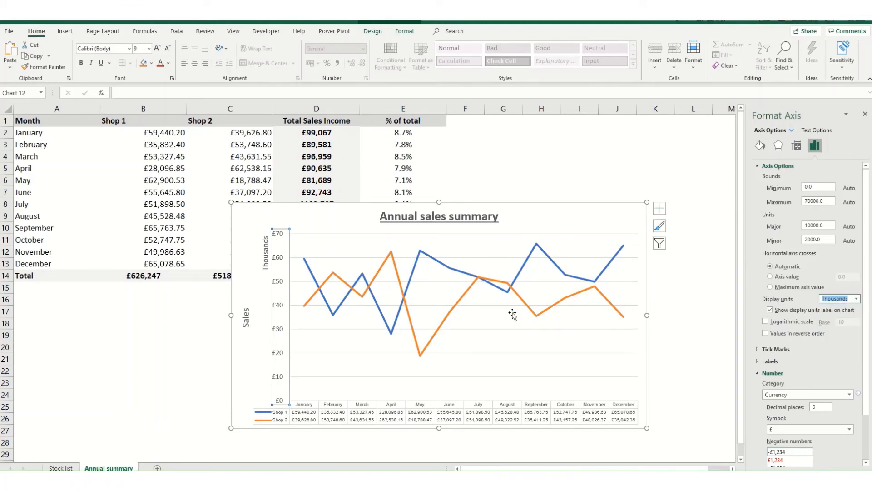
# Set the vertical axis bounds to a minimum of 20000 and a maximum of 90000.
pyautogui.click(817, 187)
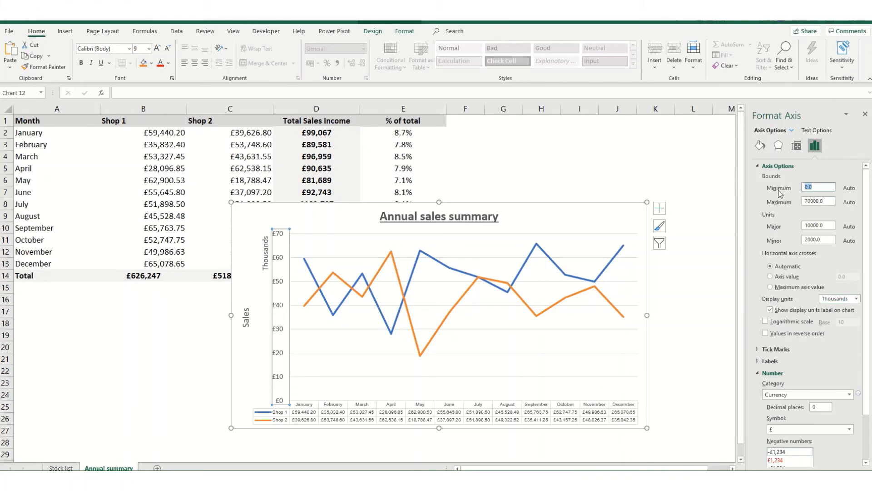
pyautogui.write('20000')
pyautogui.click(808, 202)
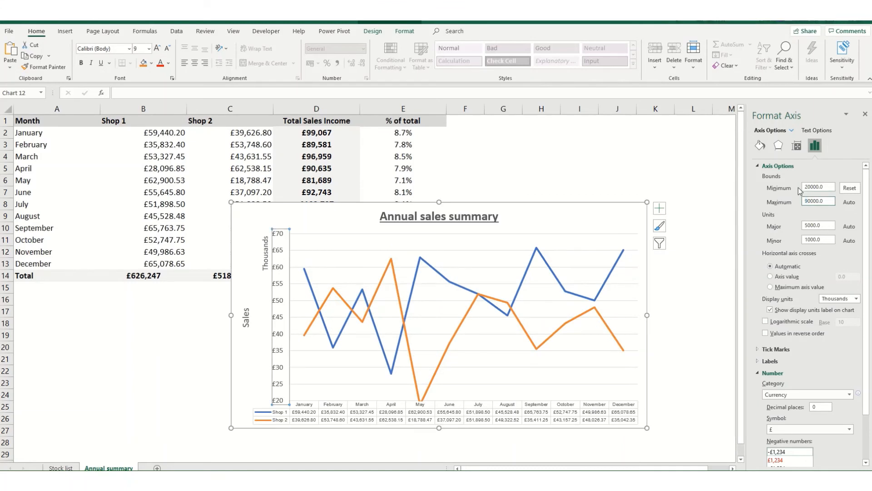
pyautogui.click(825, 188)
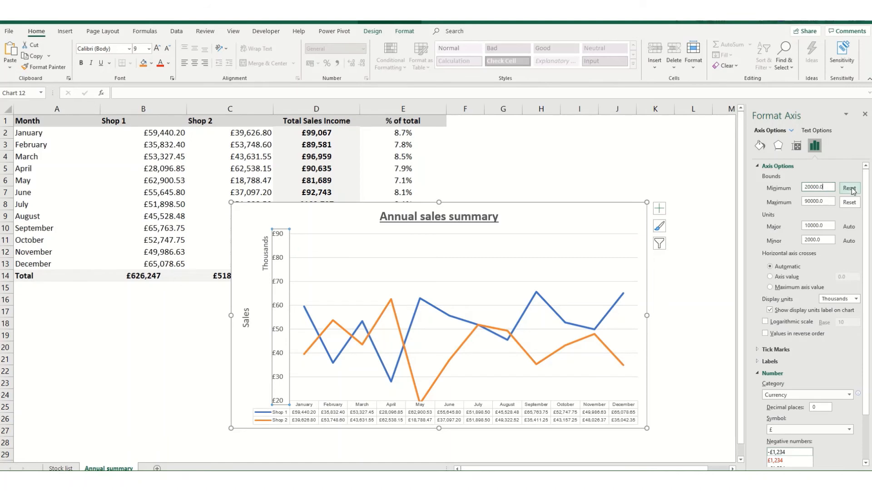
# Reset the minimum and maximum bounds of the vertical axis to automatic.
pyautogui.click(851, 186)
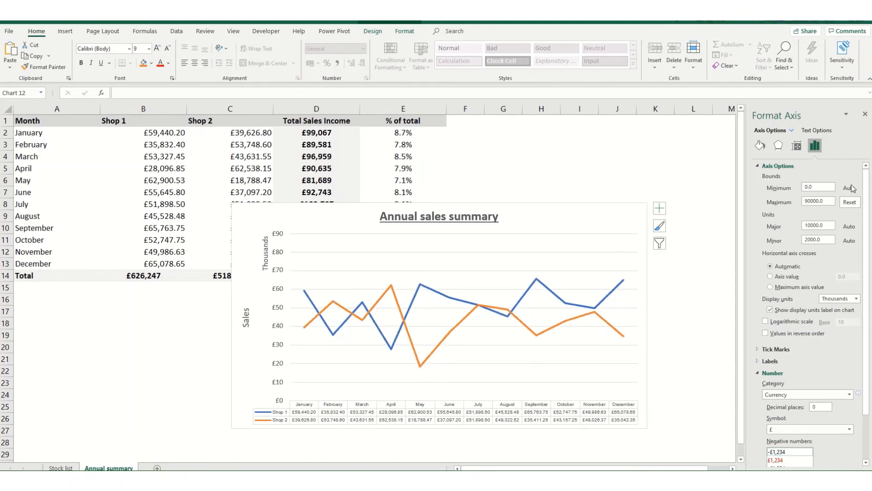
pyautogui.click(849, 202)
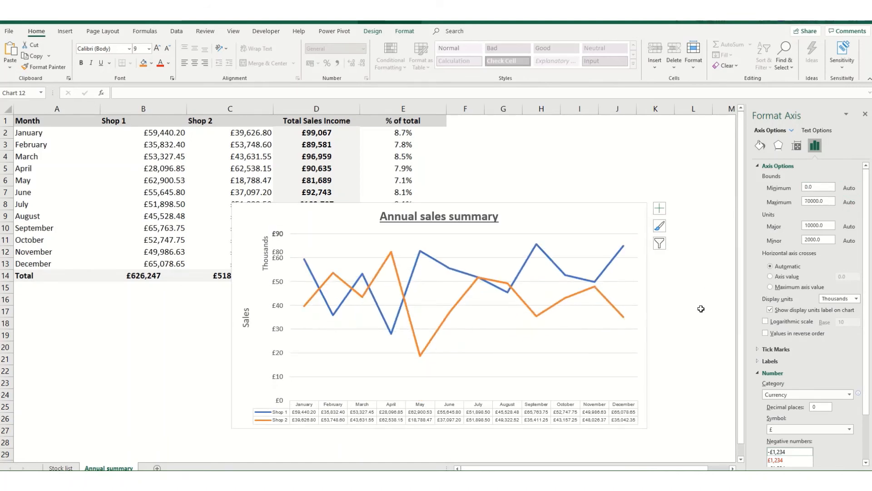